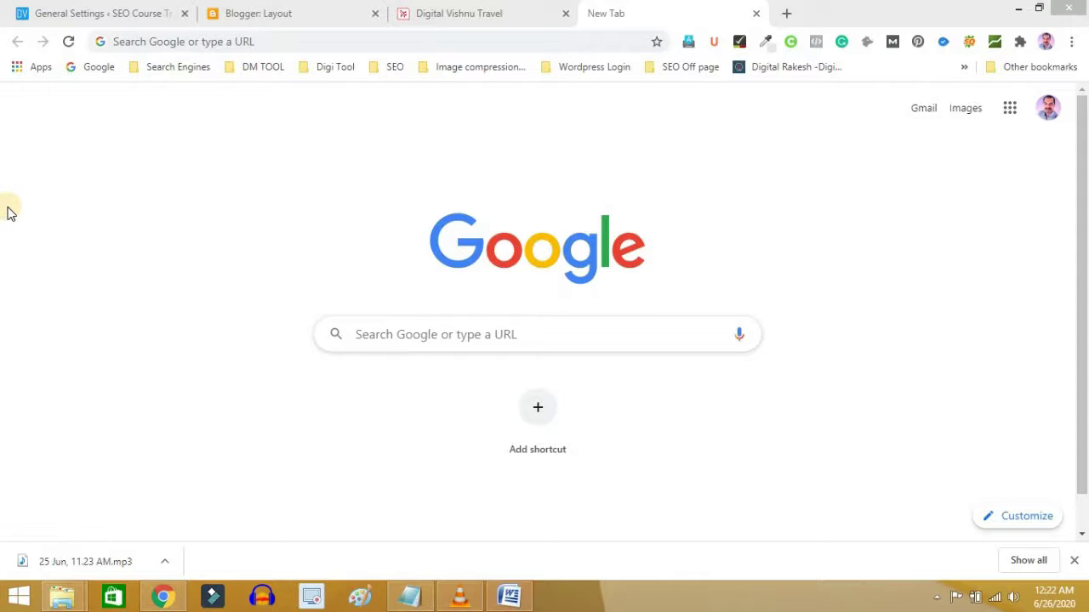
In the Blogger layout, start a new HTML/JavaScript gadget in the sidebar-right-1 section and minimize its configuration window
click(259, 17)
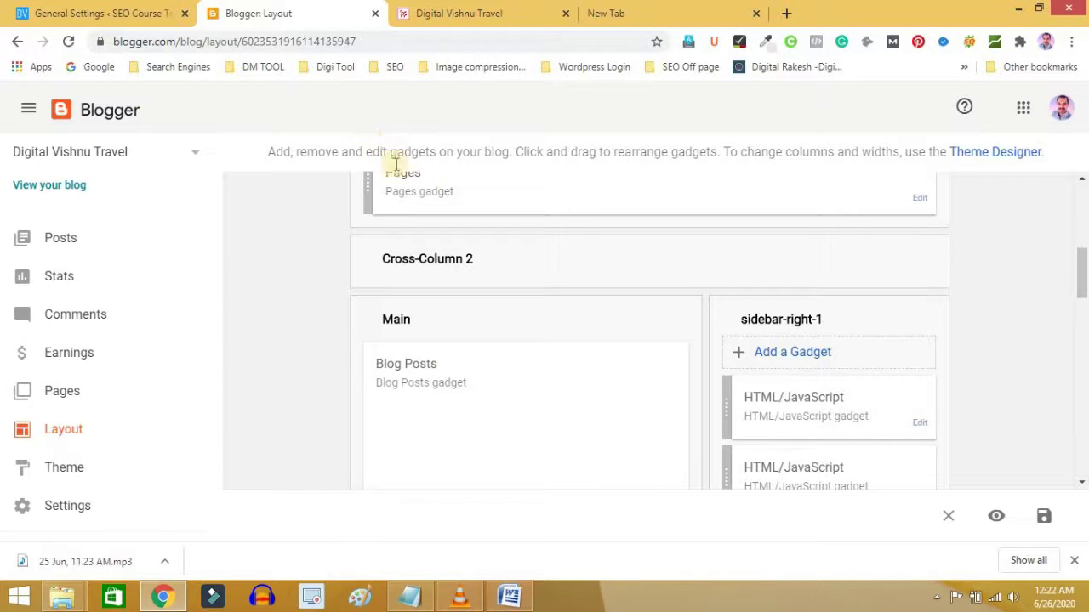
click(73, 439)
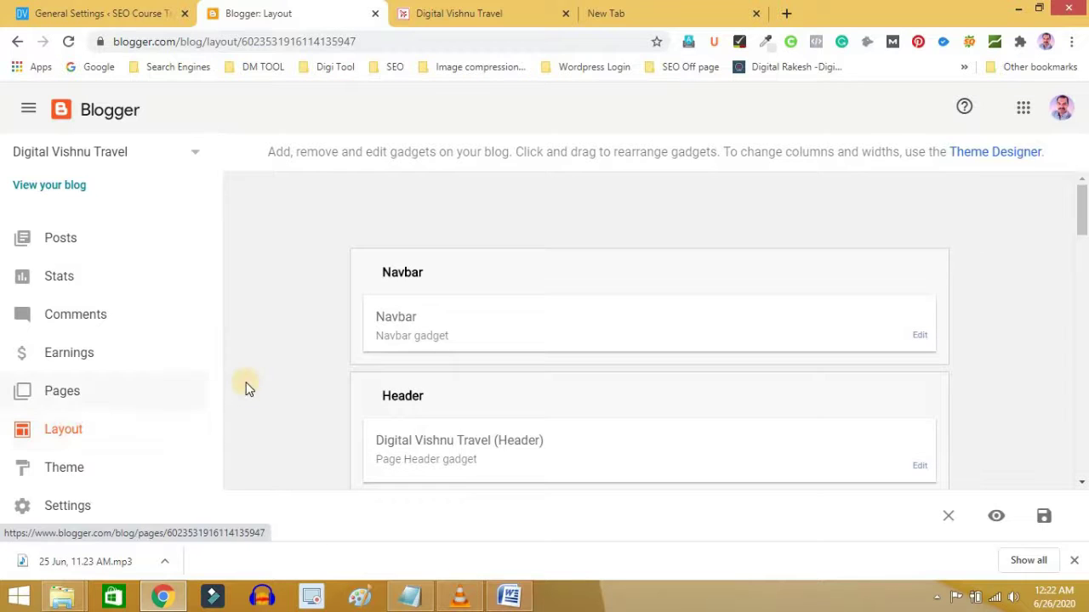
scroll(246, 386, down, 6)
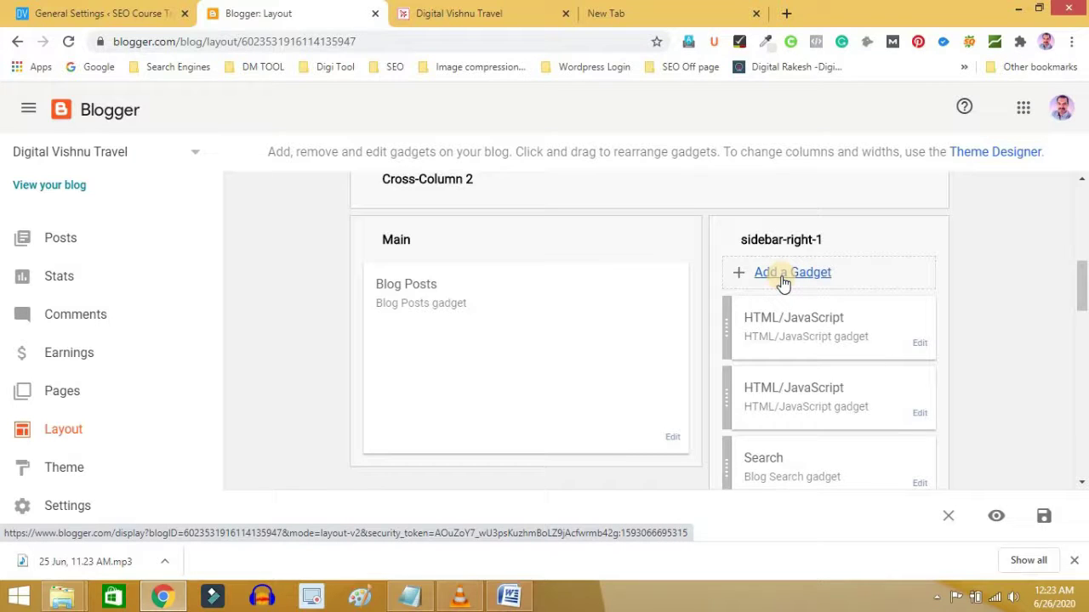
click(783, 274)
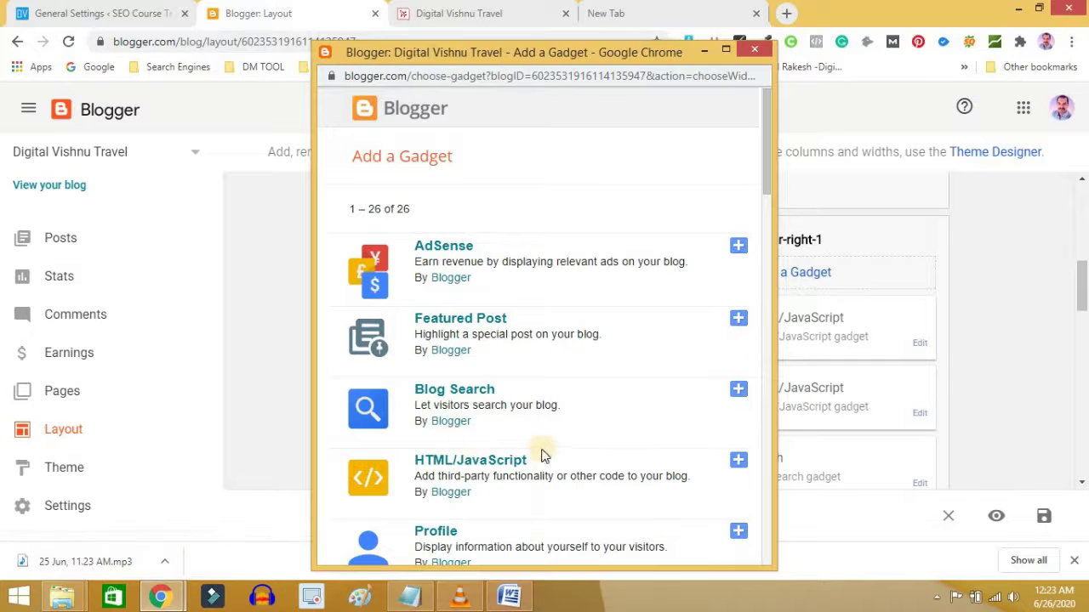
click(737, 464)
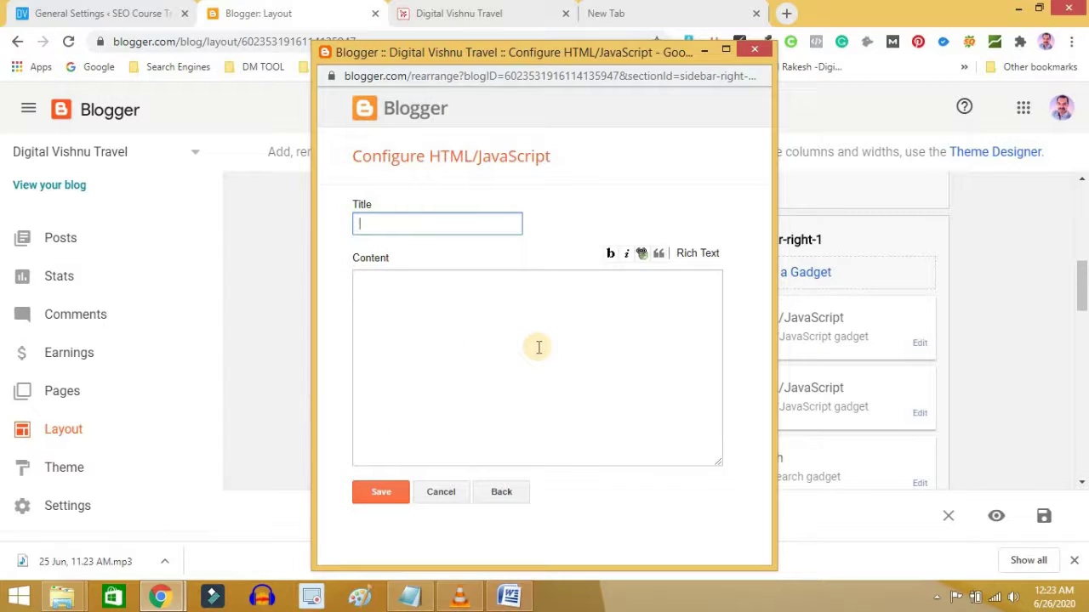
click(705, 49)
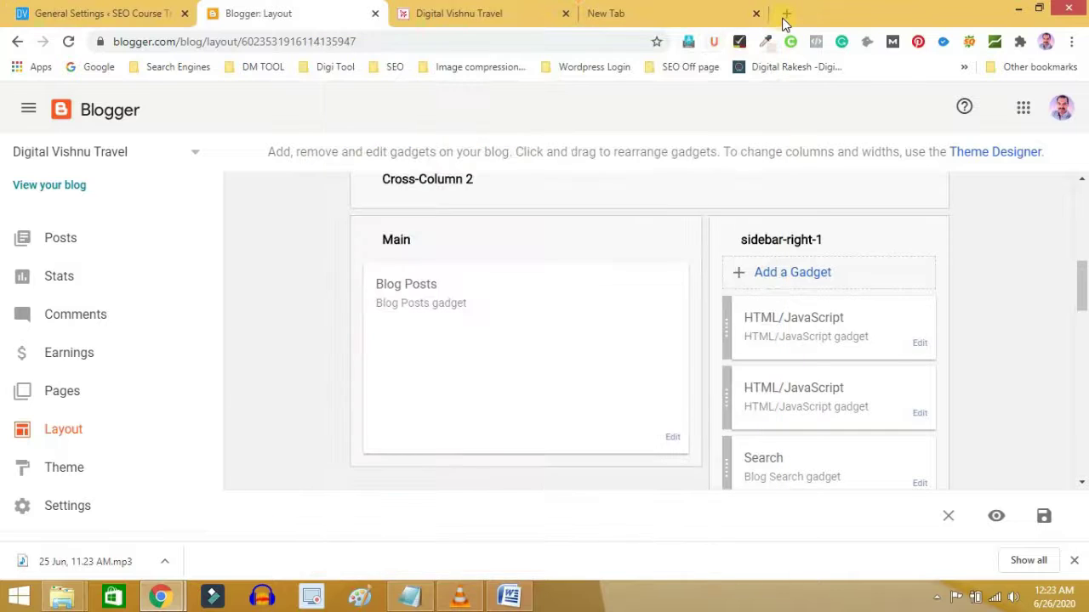
Go to YouTube in the empty browser tab and open the signed-in account's own channel page
click(646, 18)
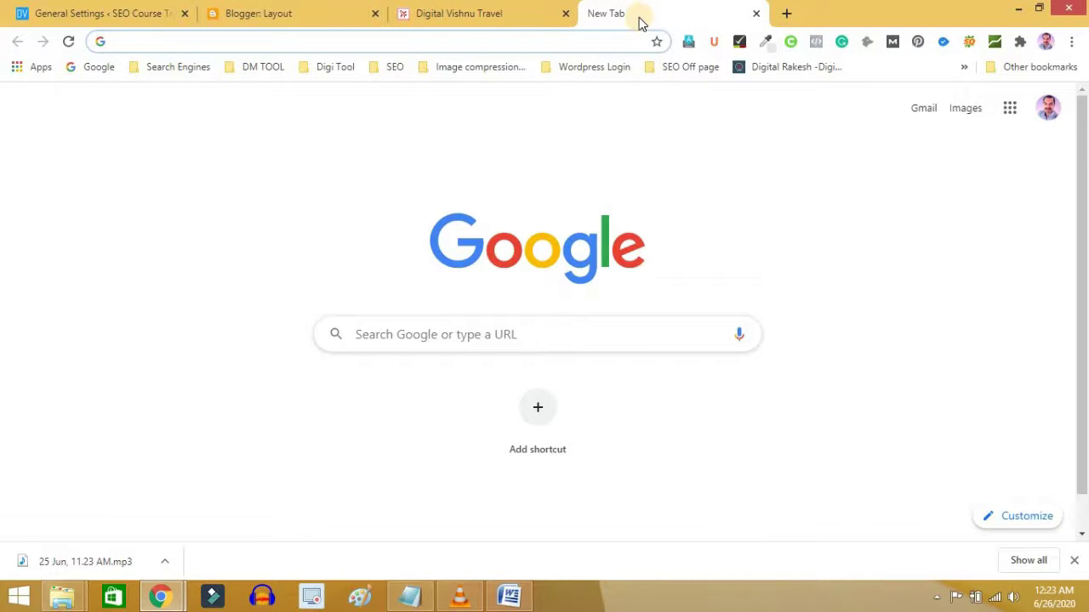
text(youtube)
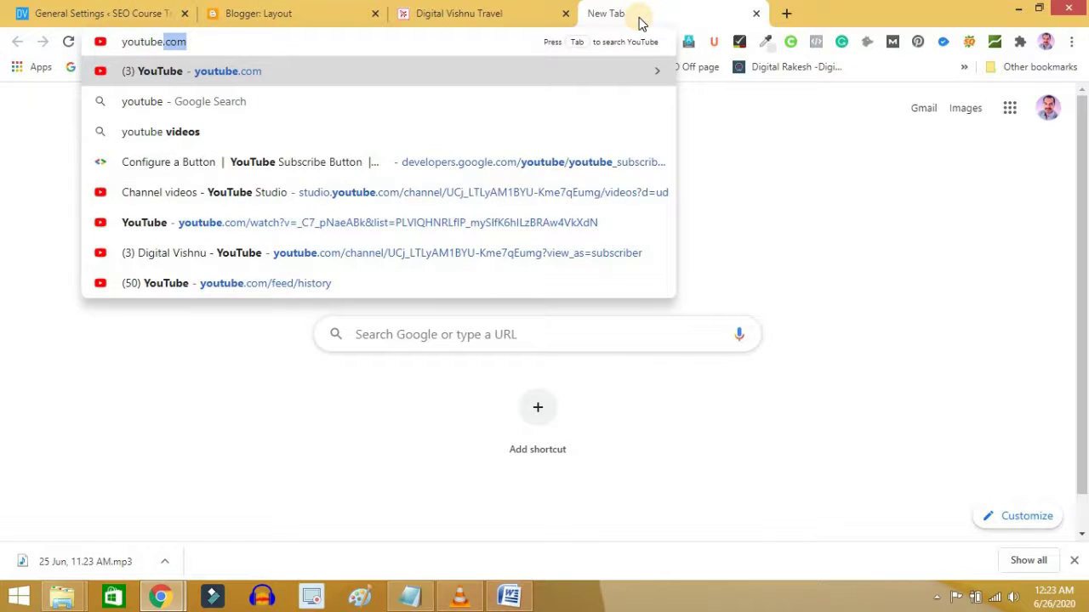
key(Return)
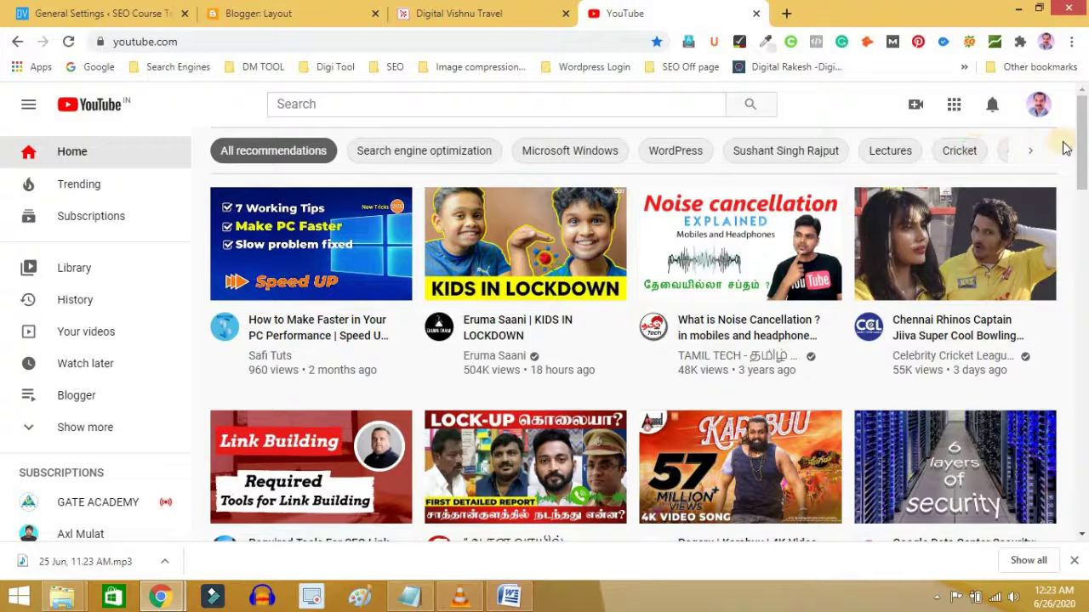
click(1040, 104)
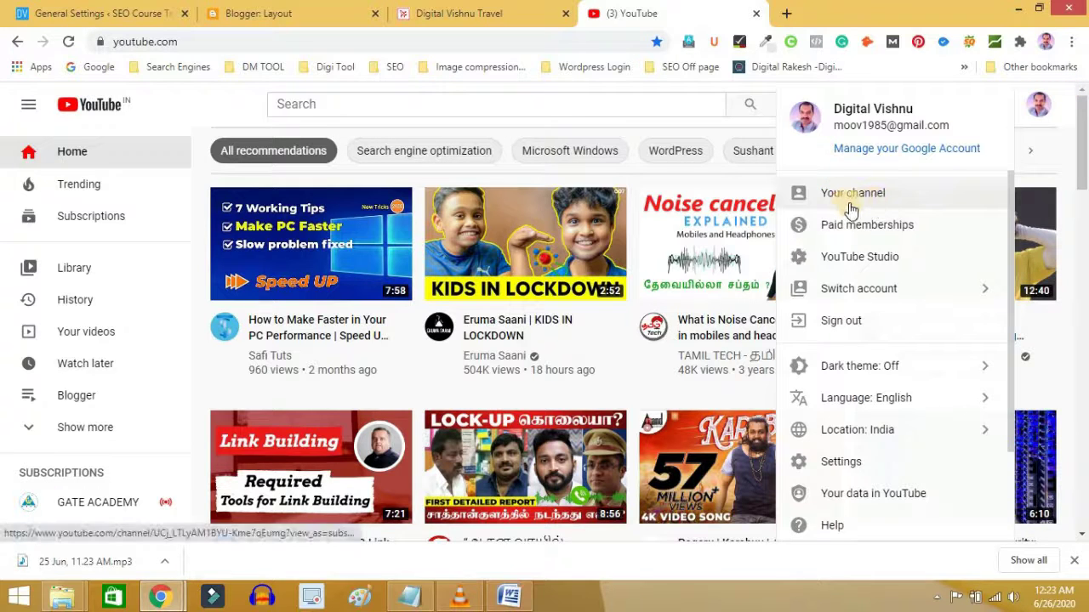
click(851, 196)
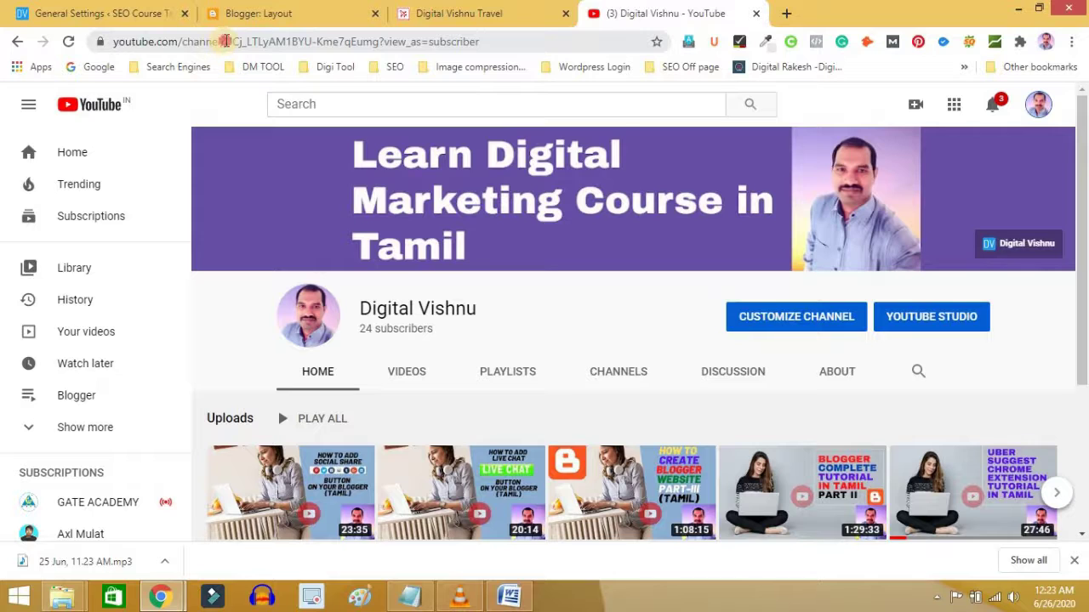
Copy only the channel ID from the channel page's URL, between "/channel/" and the question mark
click(232, 41)
drag(228, 41, 377, 48)
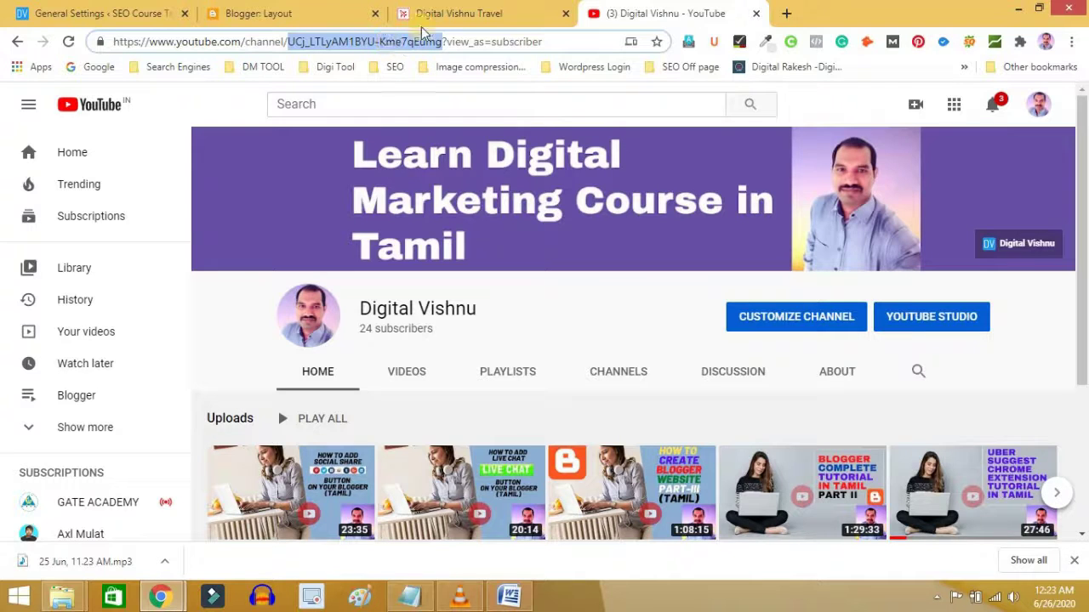
right_click(335, 50)
click(377, 130)
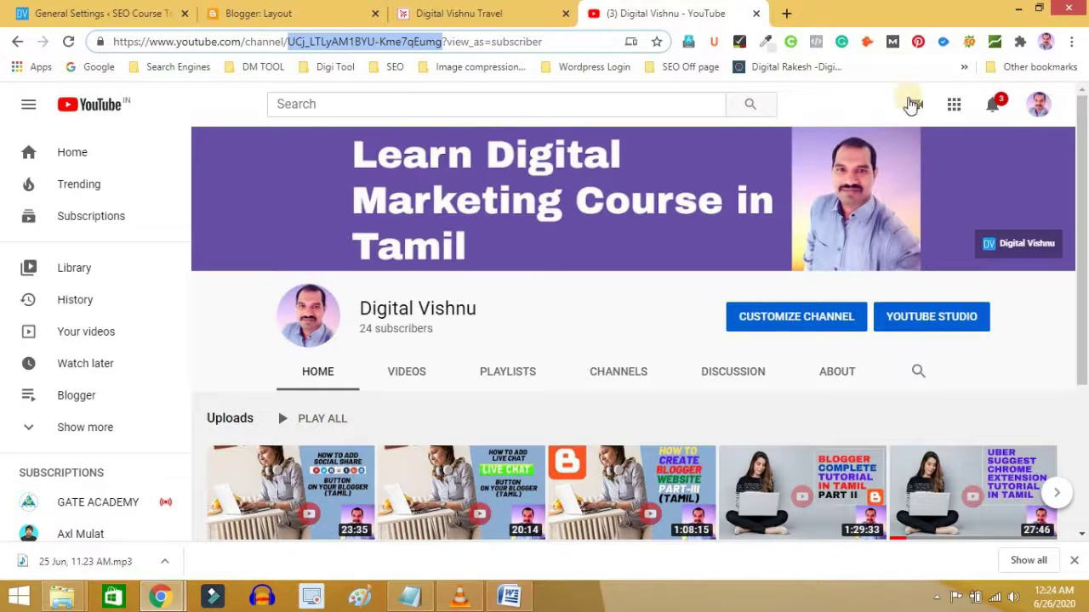
Open the YouTube Subscribe Button "Configure a Button" page on developers.google.com in a new browser tab
click(788, 14)
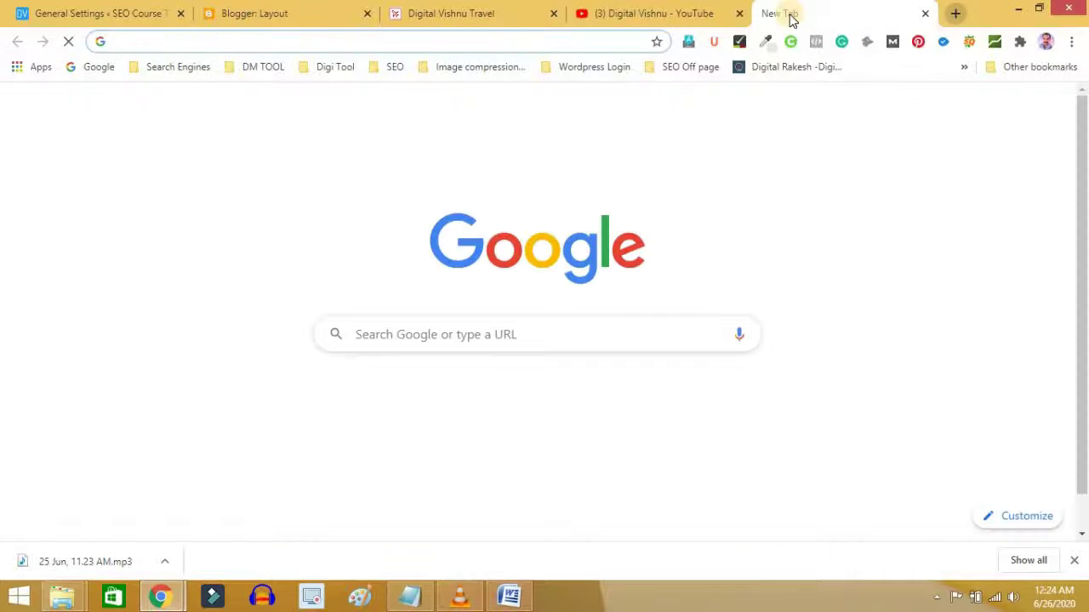
text(dev)
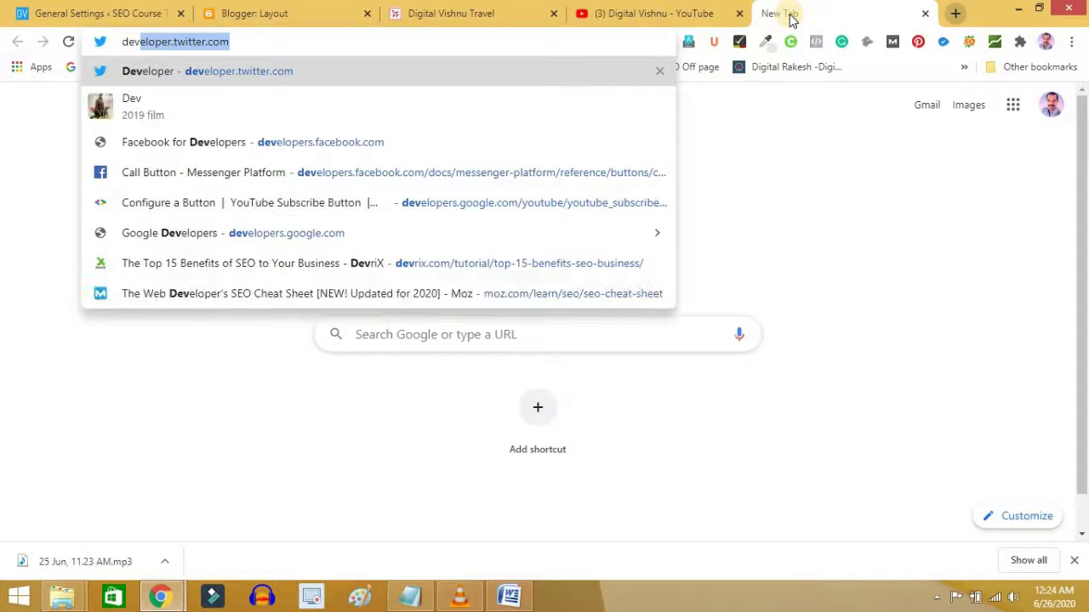
text(eloper)
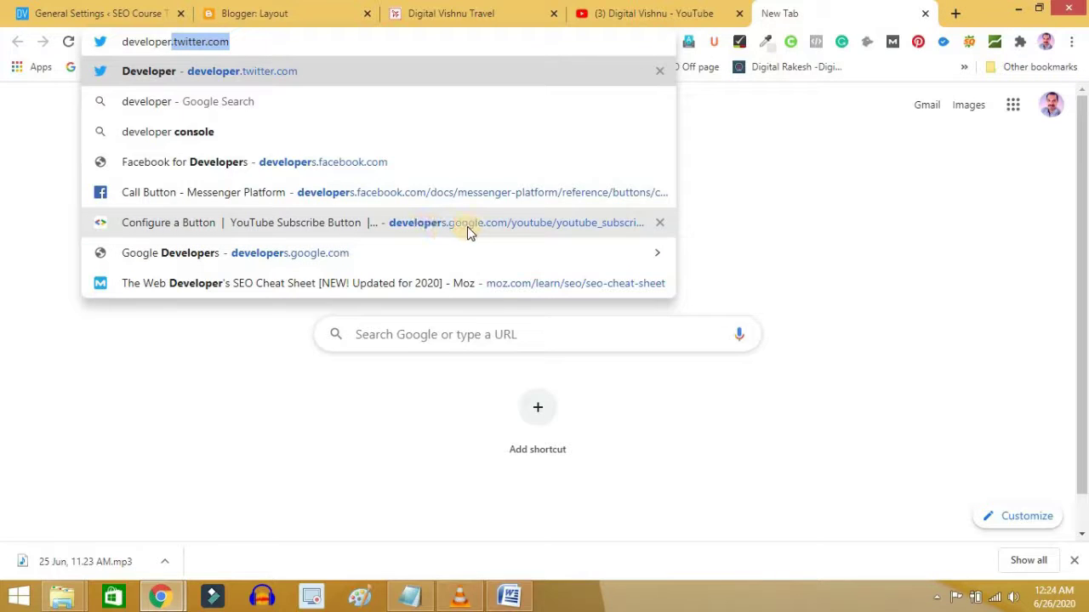
click(616, 231)
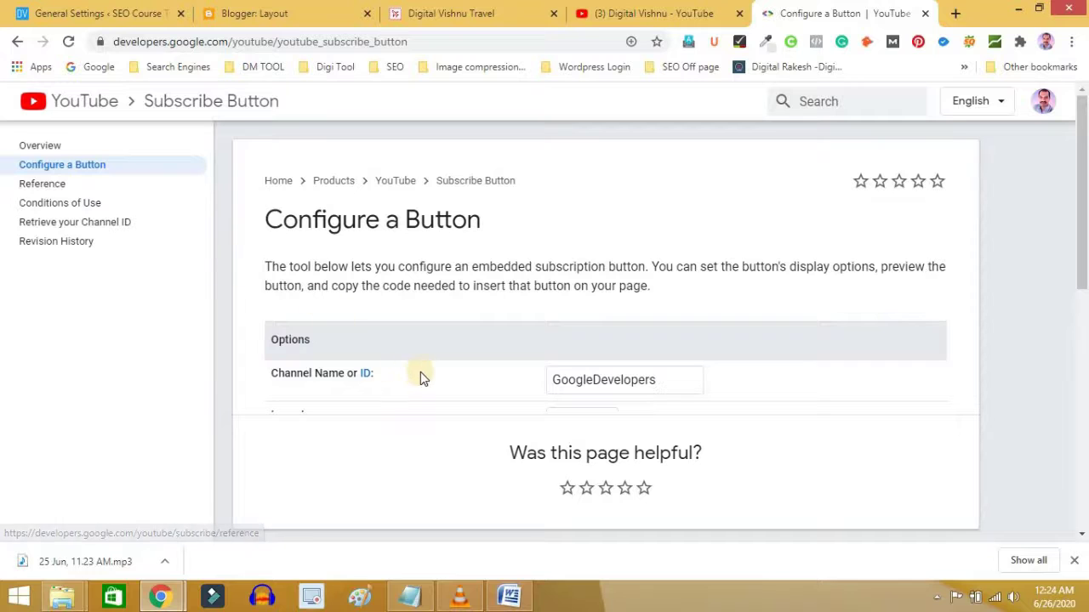
Try to configure the subscribe button with the copied channel ID, and rate the page five stars
scroll(421, 368, down, 2)
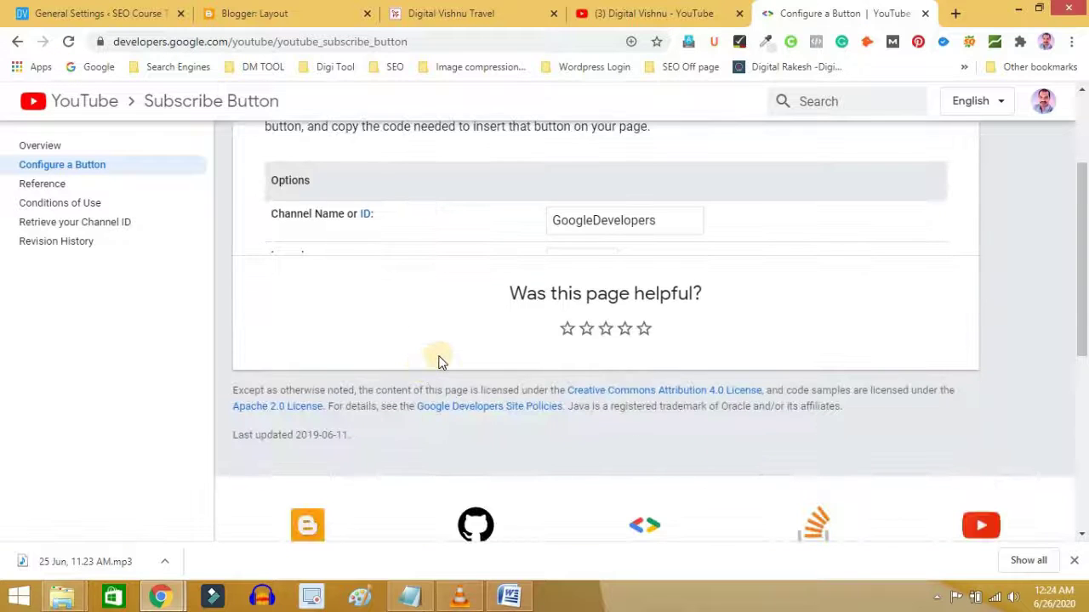
scroll(434, 361, up, 2)
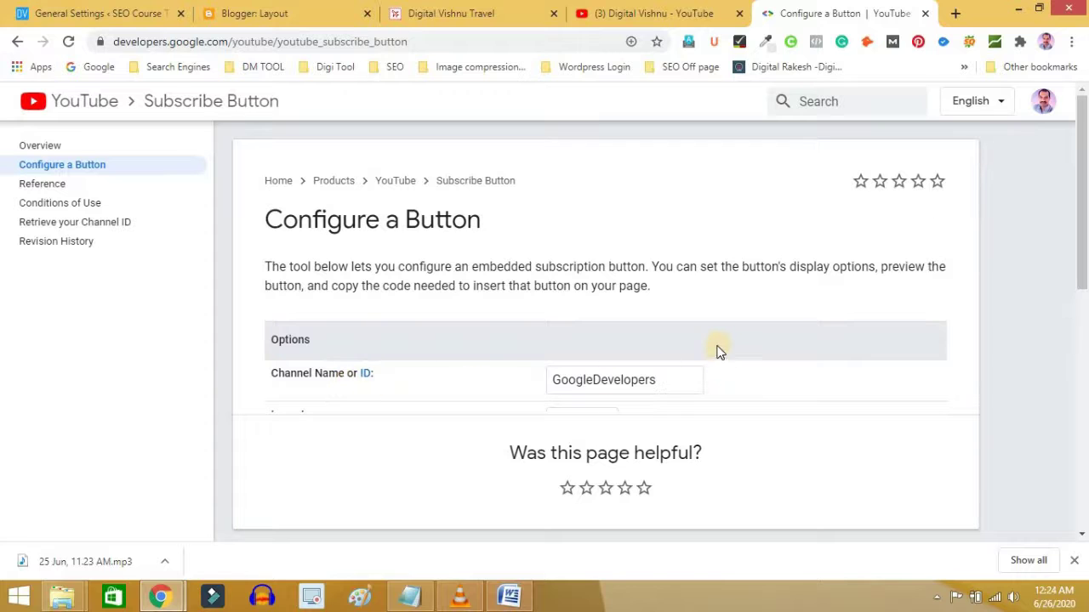
scroll(723, 344, down, 1)
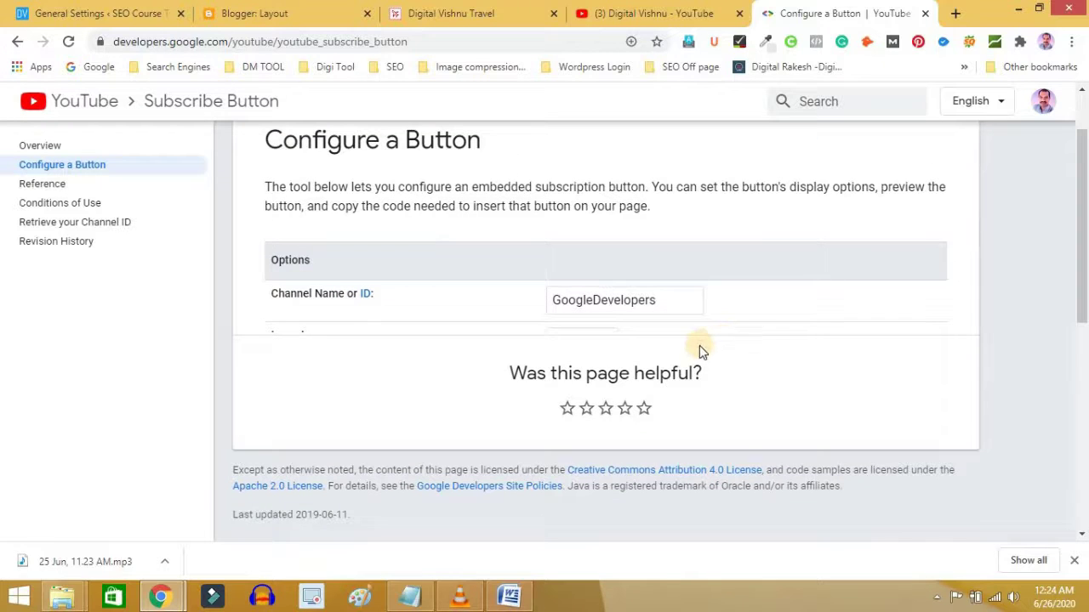
drag(661, 301, 547, 304)
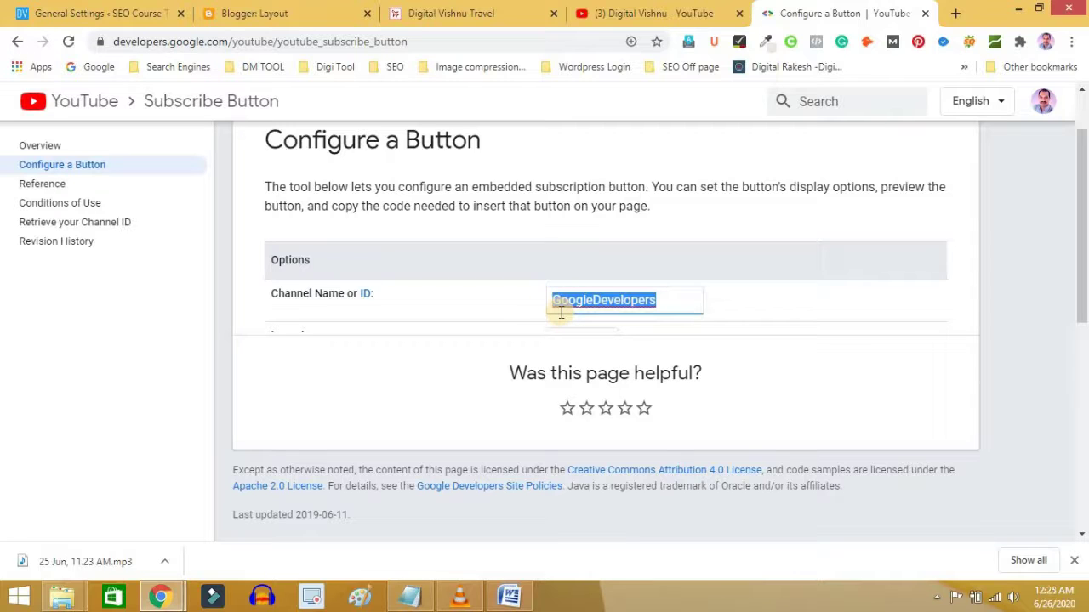
key(ctrl+v)
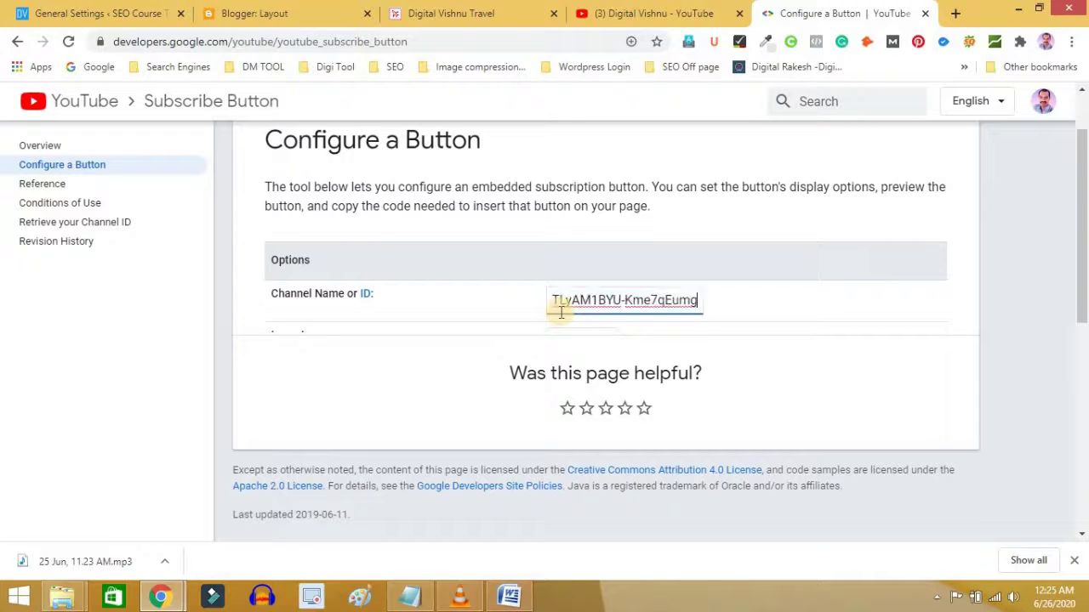
click(771, 304)
scroll(771, 302, down, 1)
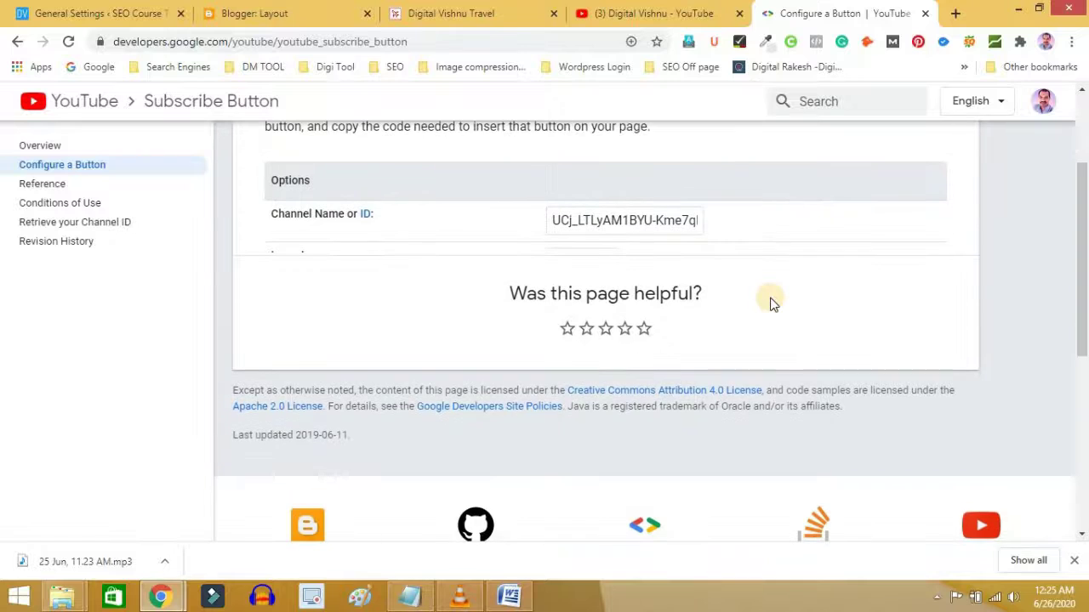
click(644, 329)
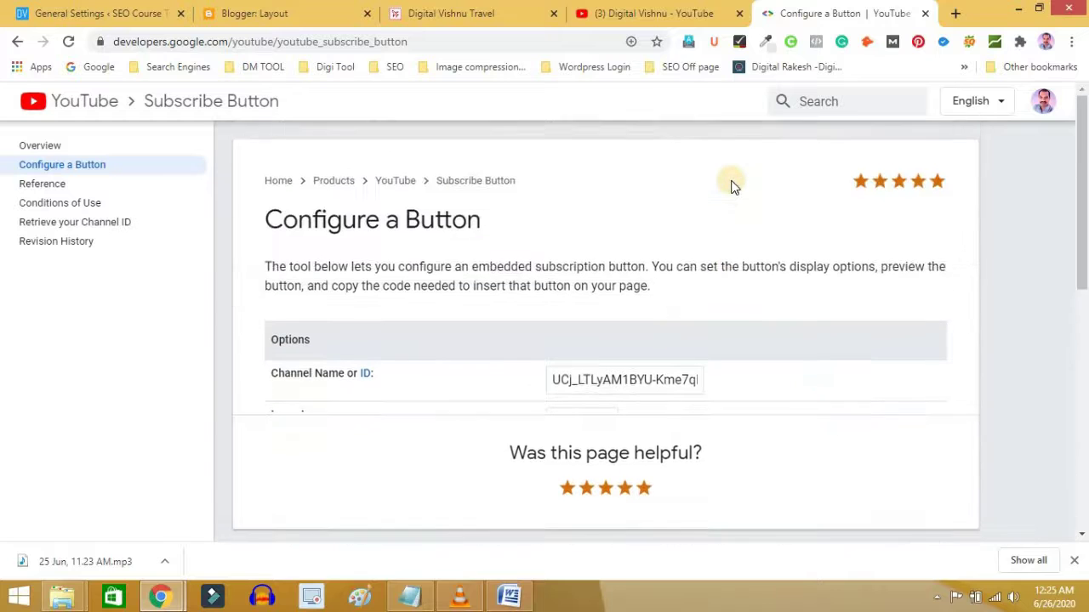
scroll(734, 187, down, 6)
scroll(196, 149, up, 5)
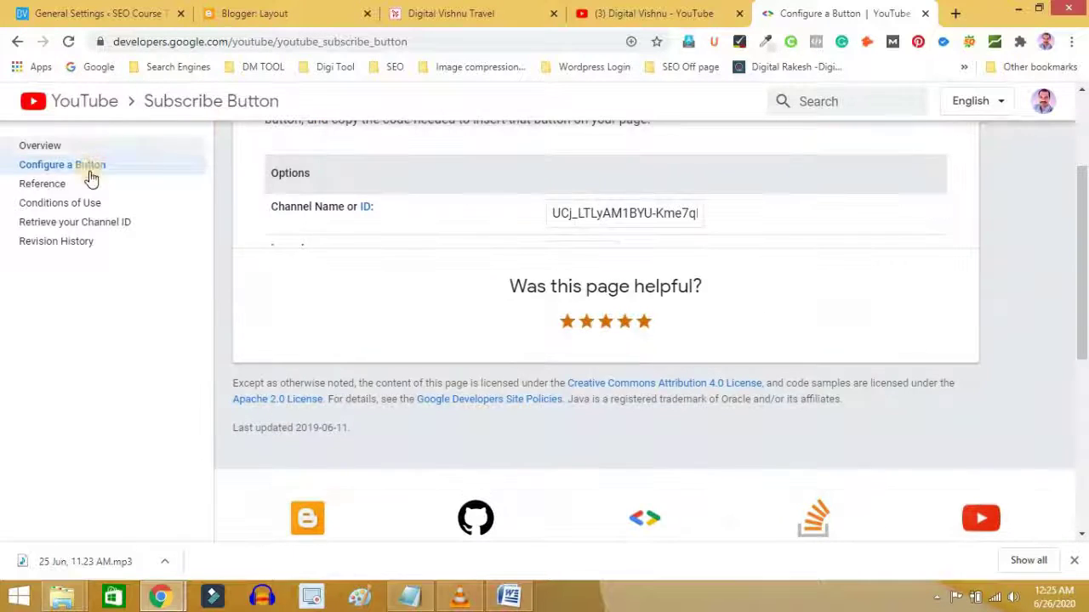
scroll(255, 167, up, 2)
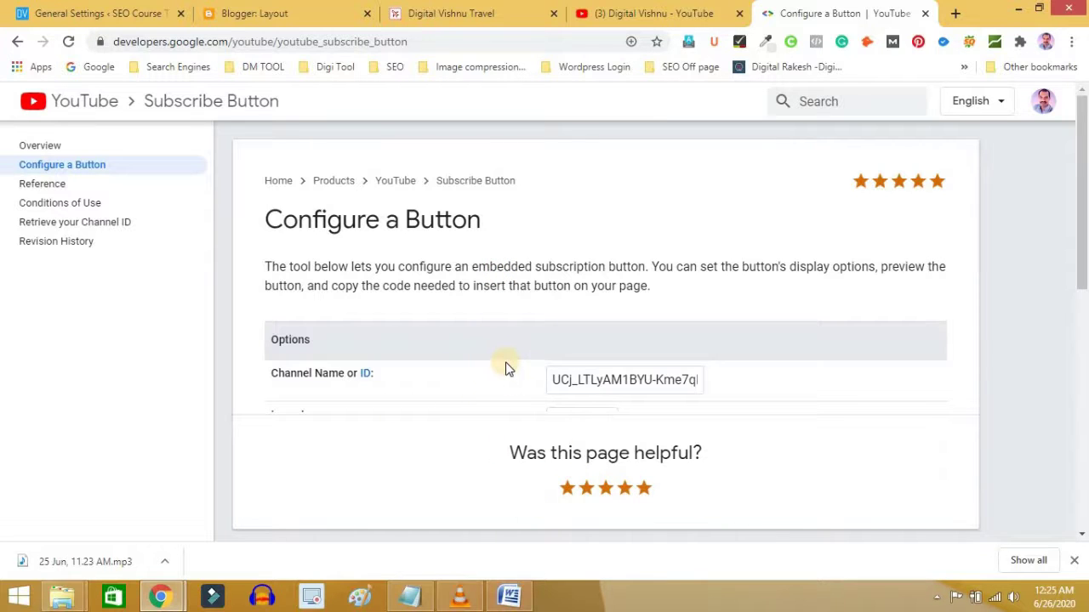
Reload the Configure a Button page and replace GoogleDevelopers with the copied channel ID as the channel name or ID
click(68, 41)
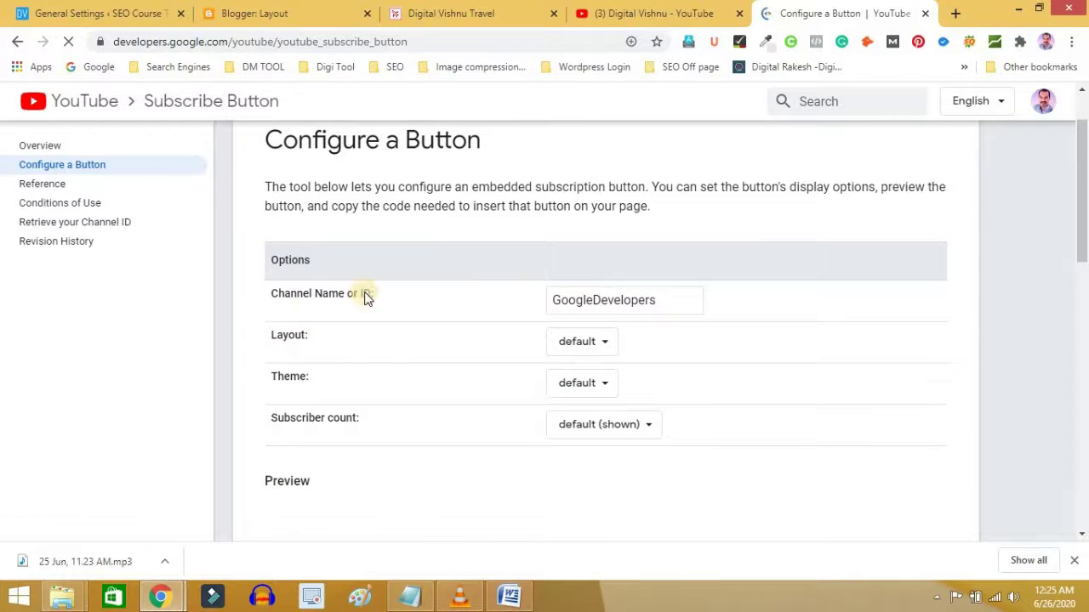
drag(552, 300, 663, 300)
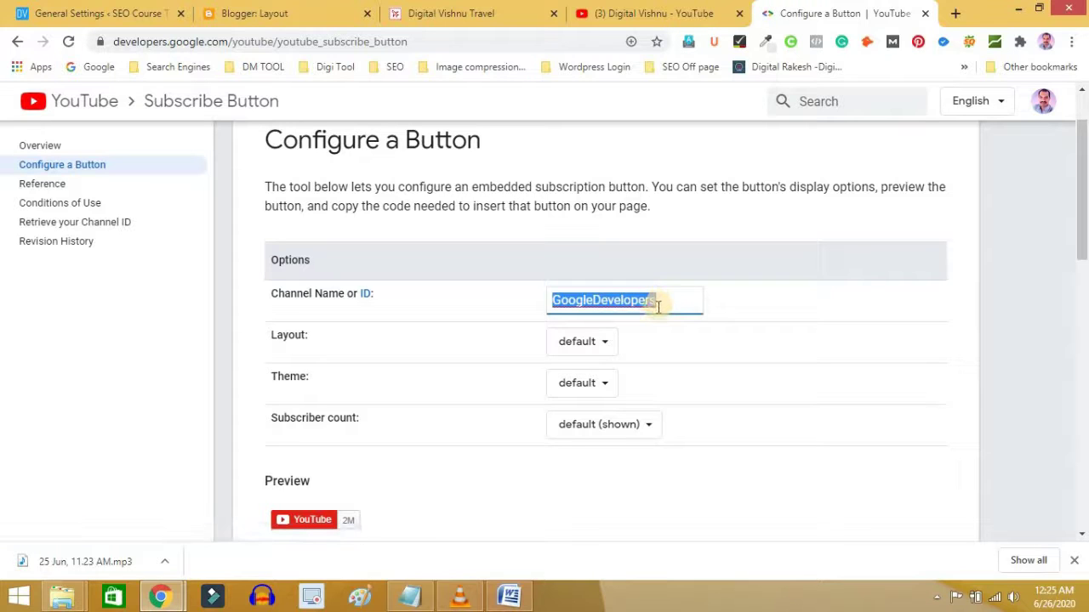
key(ctrl+v)
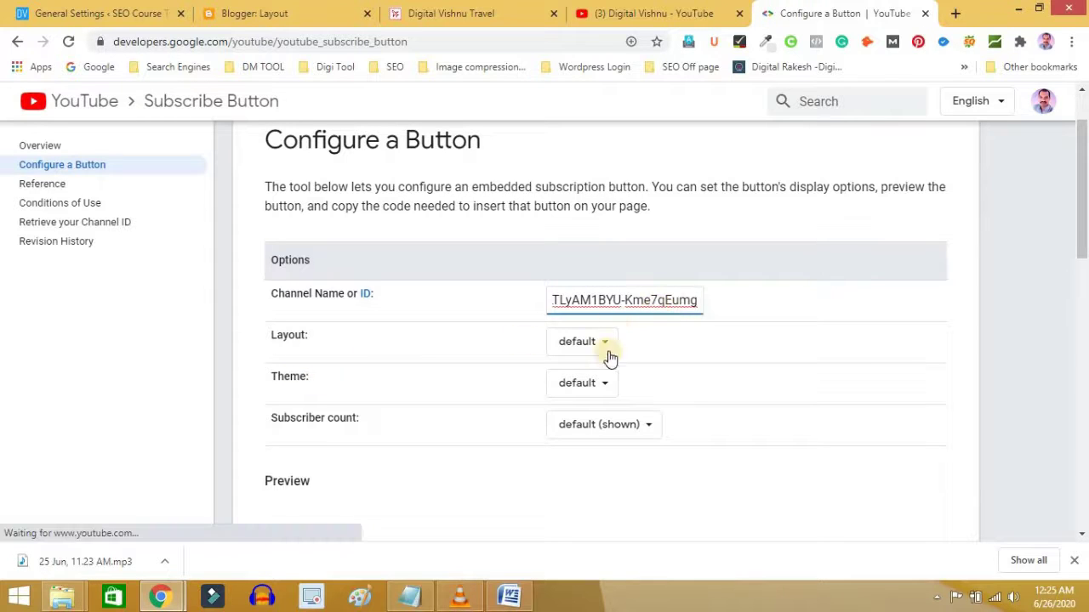
Set the subscribe button's layout to full and its theme to dark
click(587, 345)
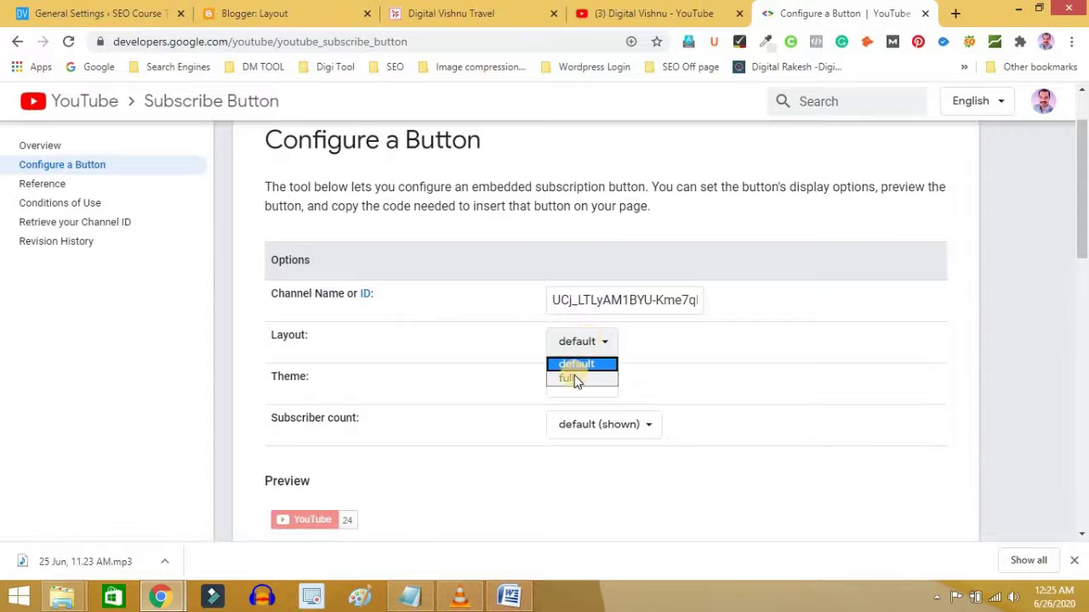
click(574, 378)
scroll(692, 352, down, 2)
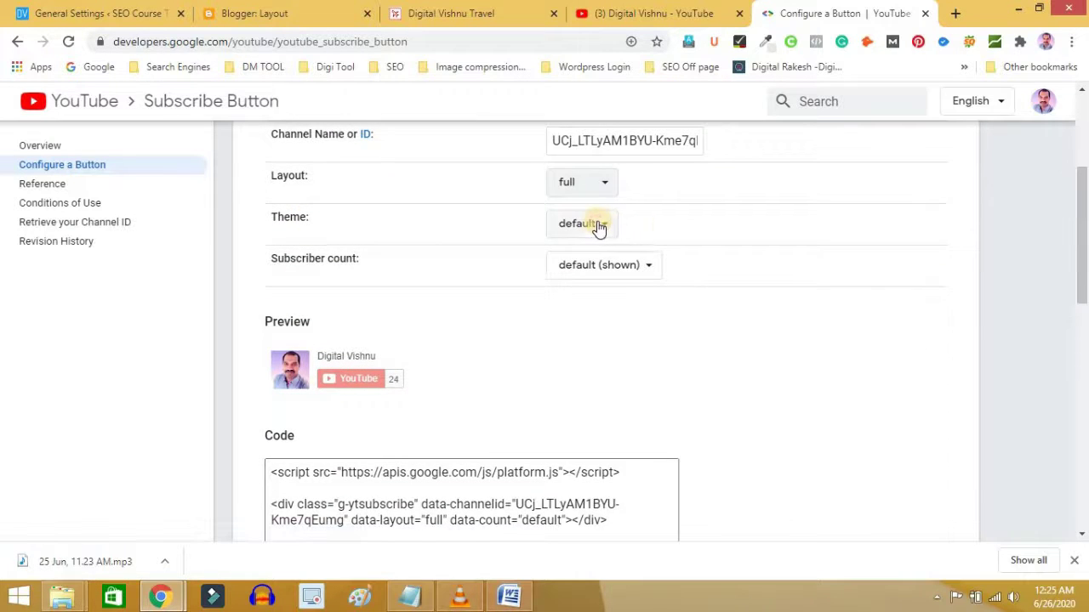
click(598, 225)
click(579, 262)
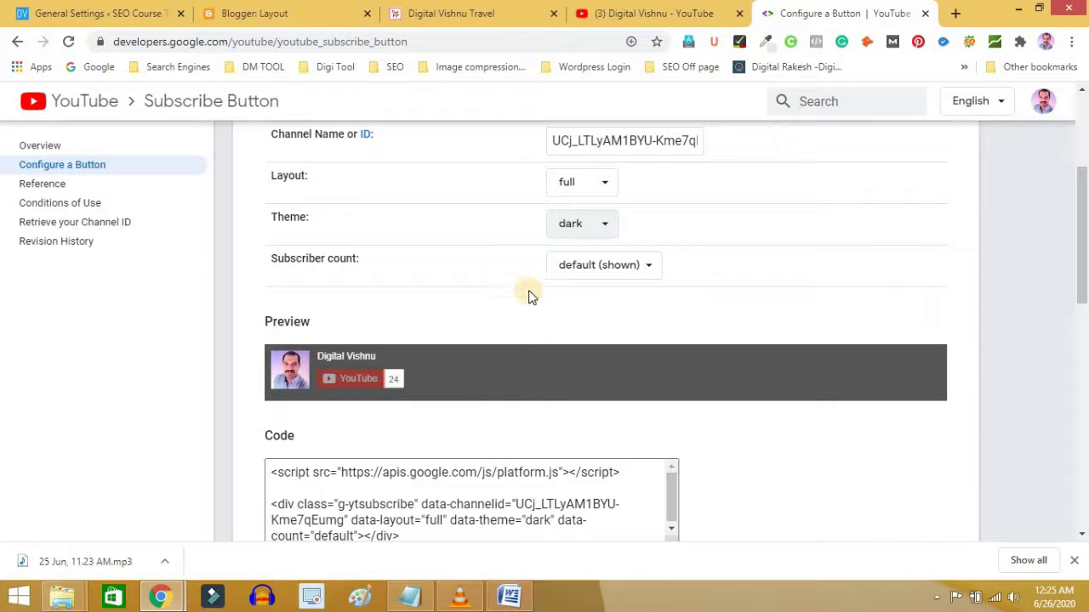
Try the subscribe button with its subscriber count hidden, and restore the count to default (shown)
click(588, 271)
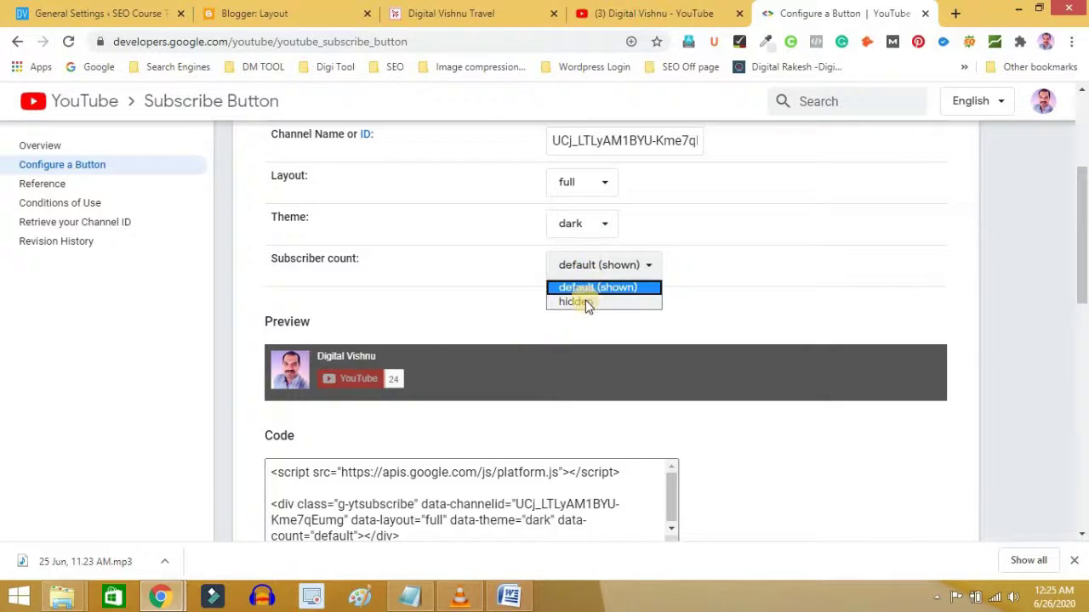
click(585, 303)
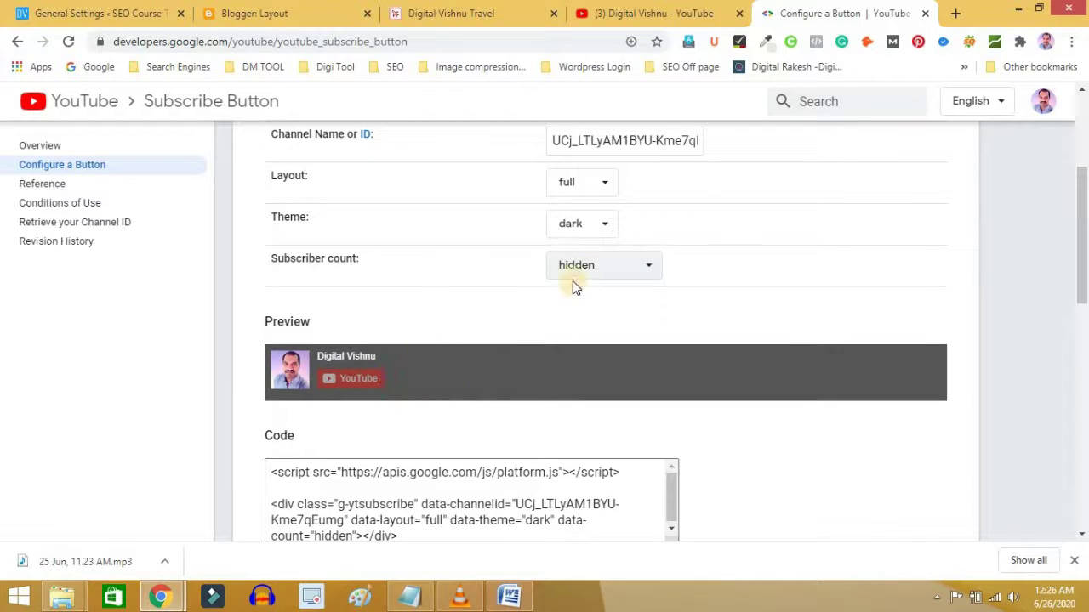
click(596, 272)
click(596, 286)
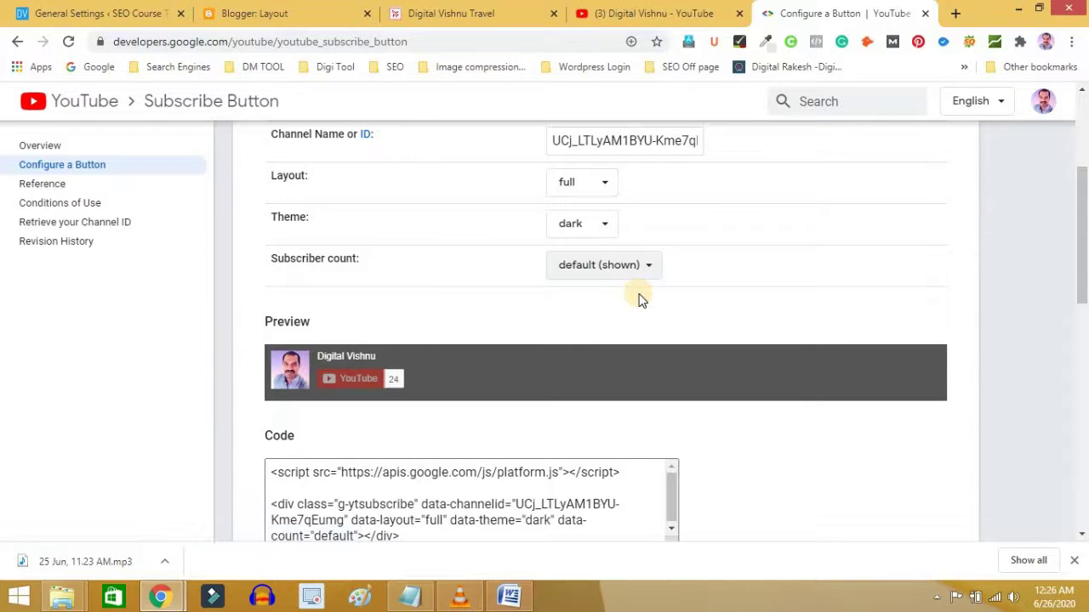
Copy the complete generated subscribe button code and return to the Blogger layout page
scroll(638, 298, up, 2)
scroll(637, 297, down, 3)
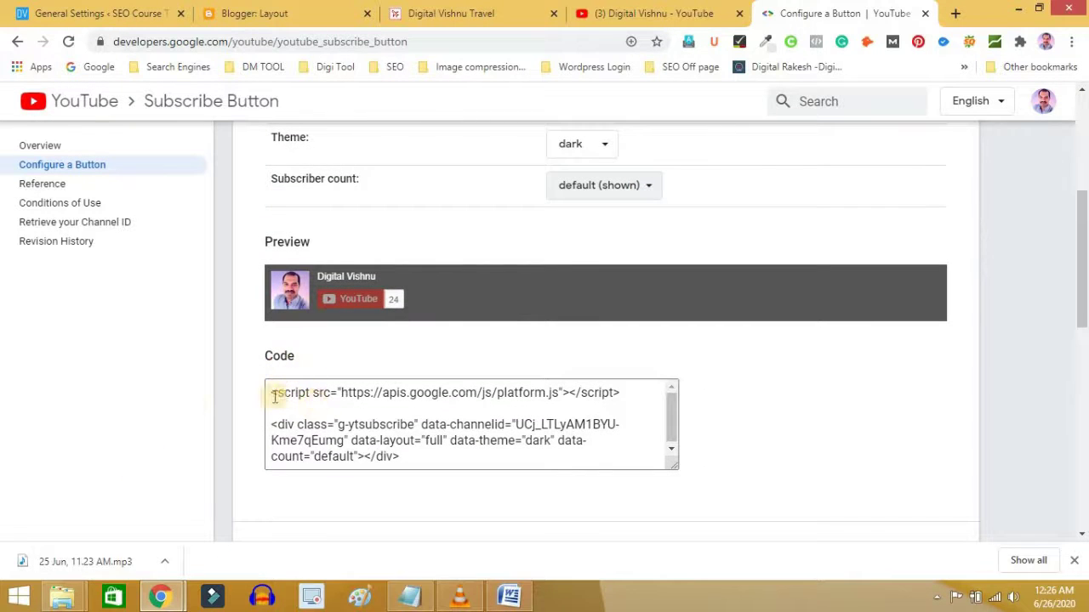
drag(272, 394, 423, 484)
key(ctrl+c)
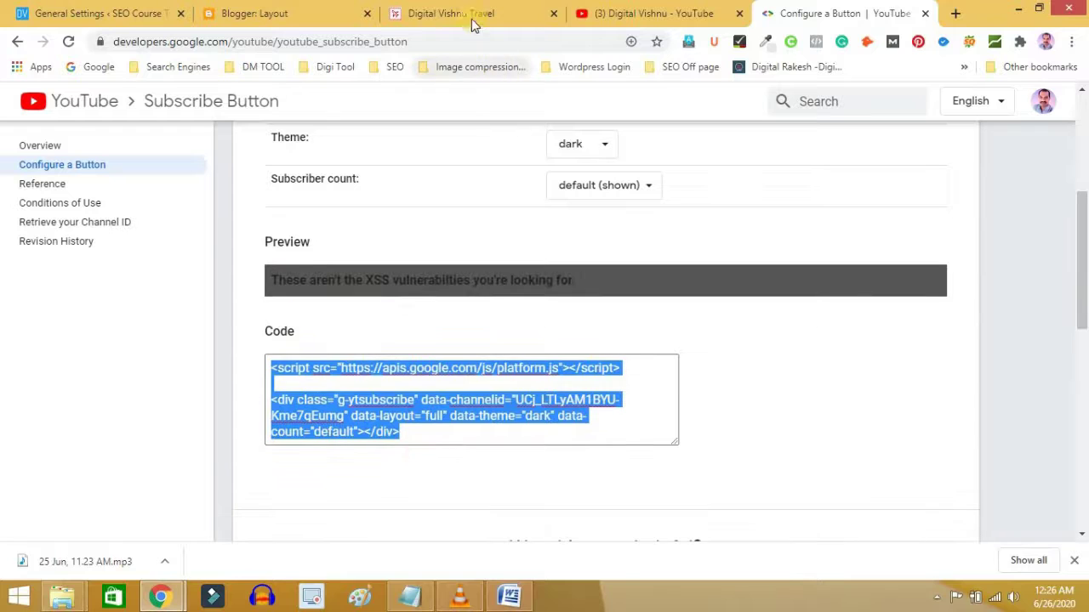
click(297, 11)
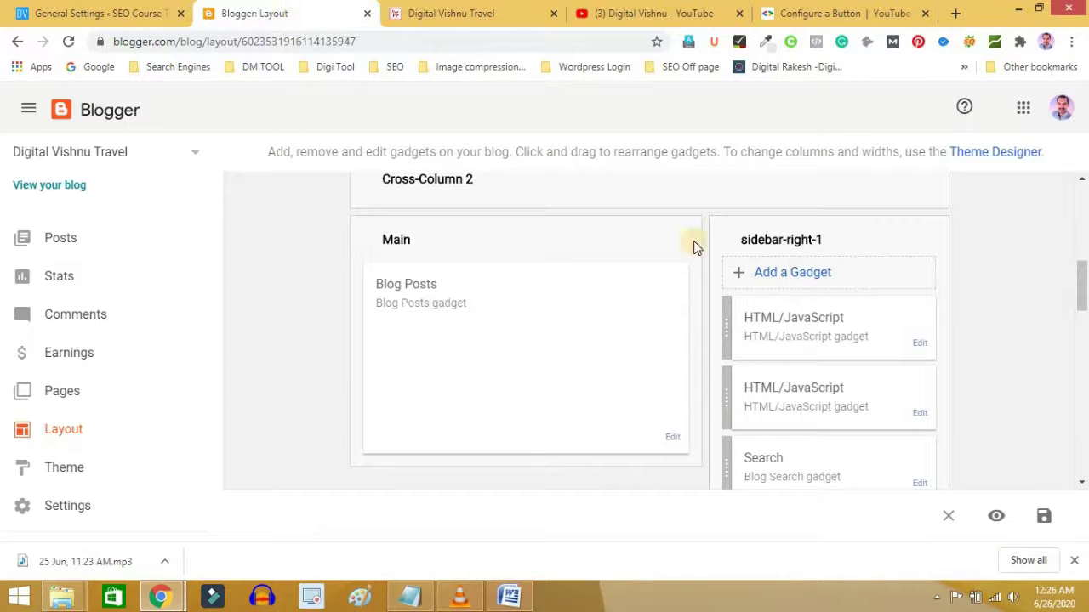
click(170, 600)
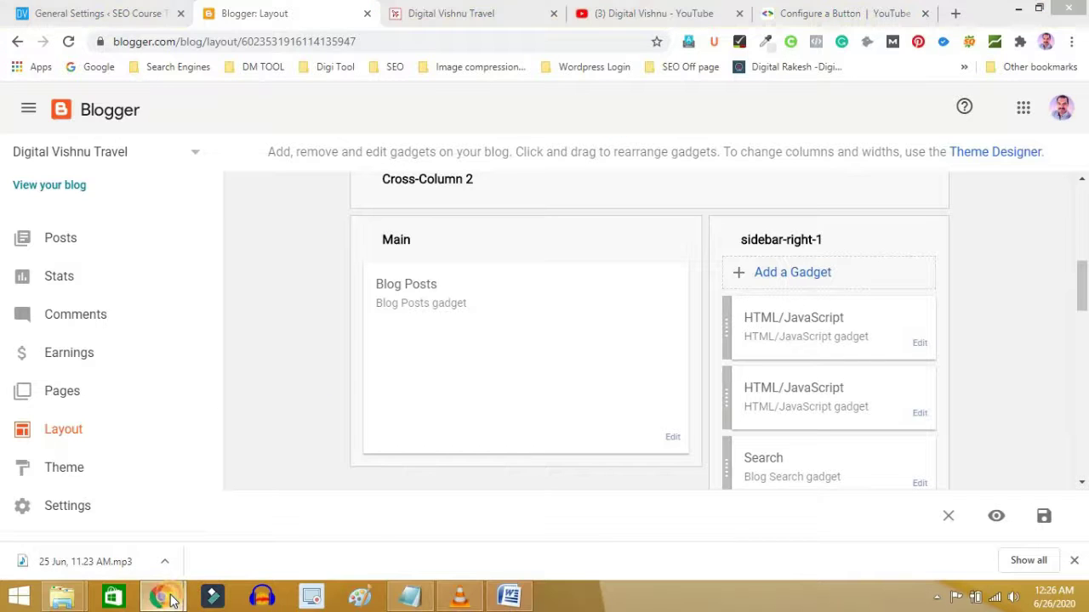
click(281, 533)
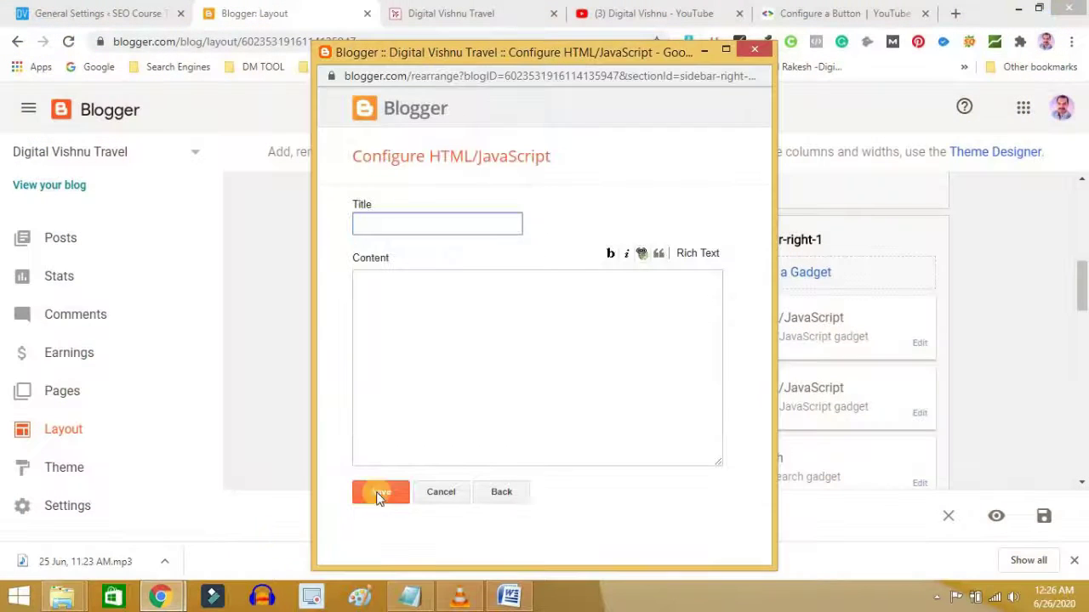
click(376, 298)
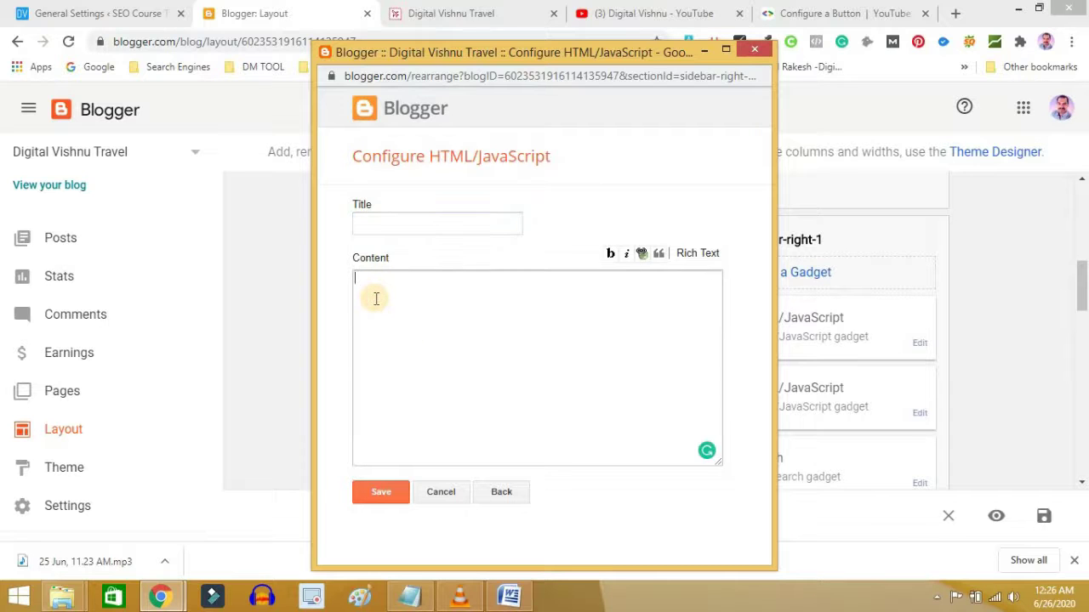
click(756, 48)
Add an untitled HTML/JavaScript gadget to sidebar-right-1 with the copied subscribe button code as its content, and save it
click(63, 432)
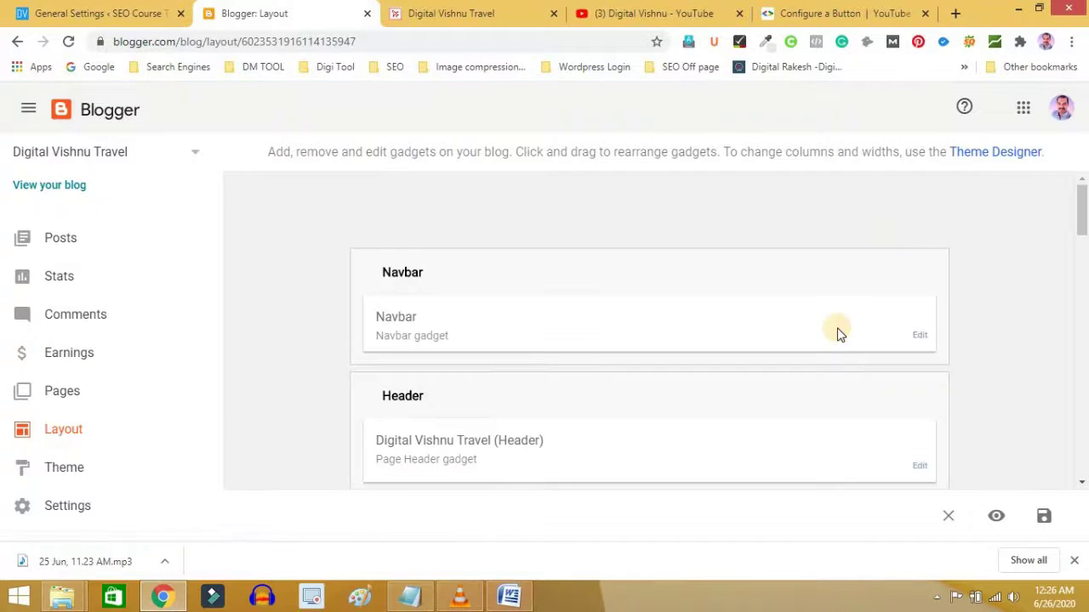
scroll(837, 329, down, 5)
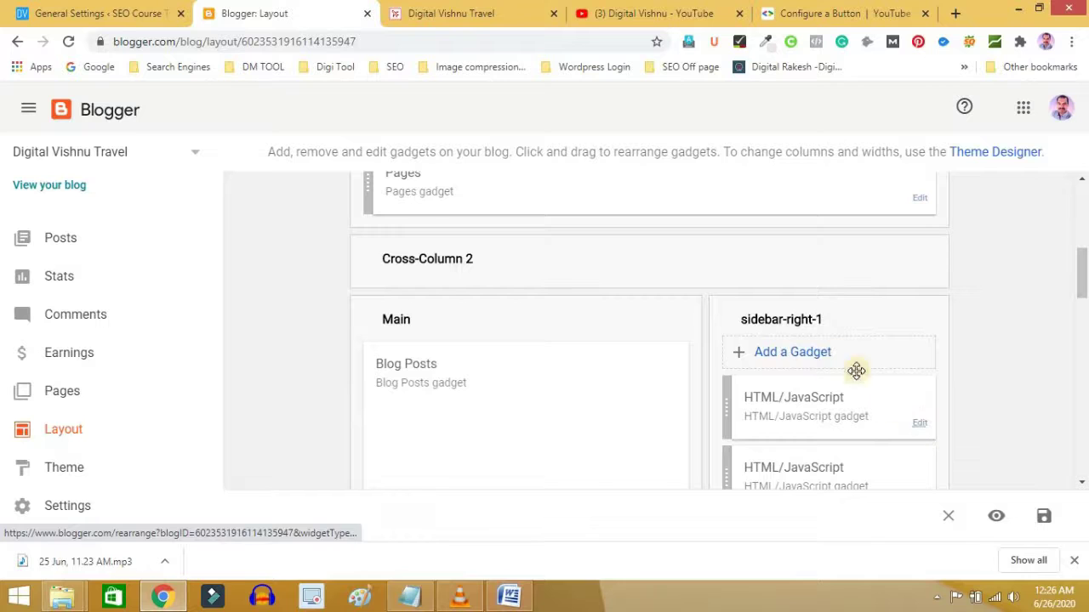
click(817, 352)
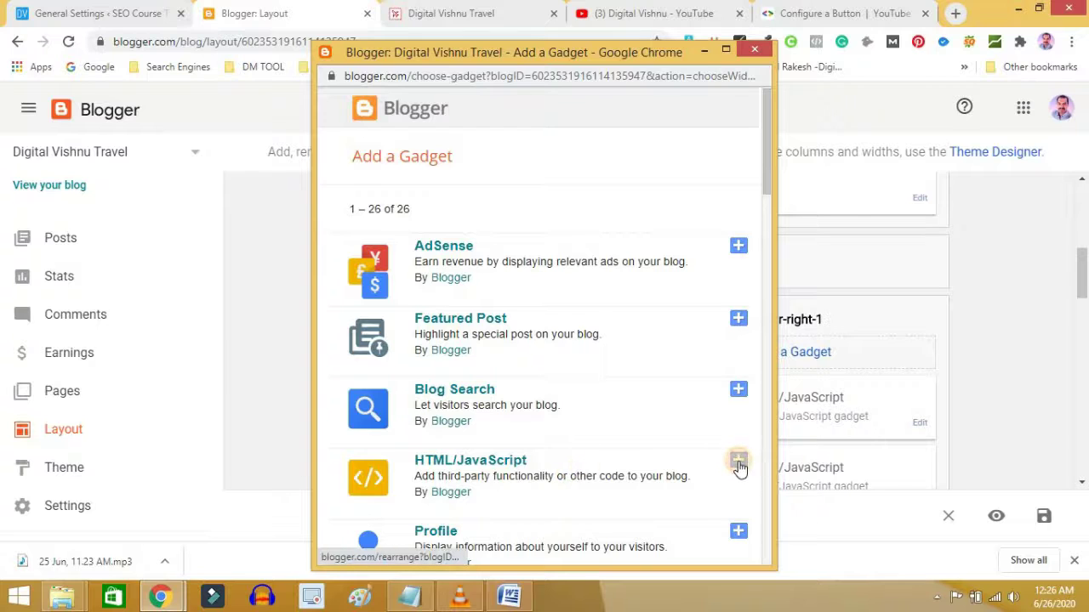
click(738, 464)
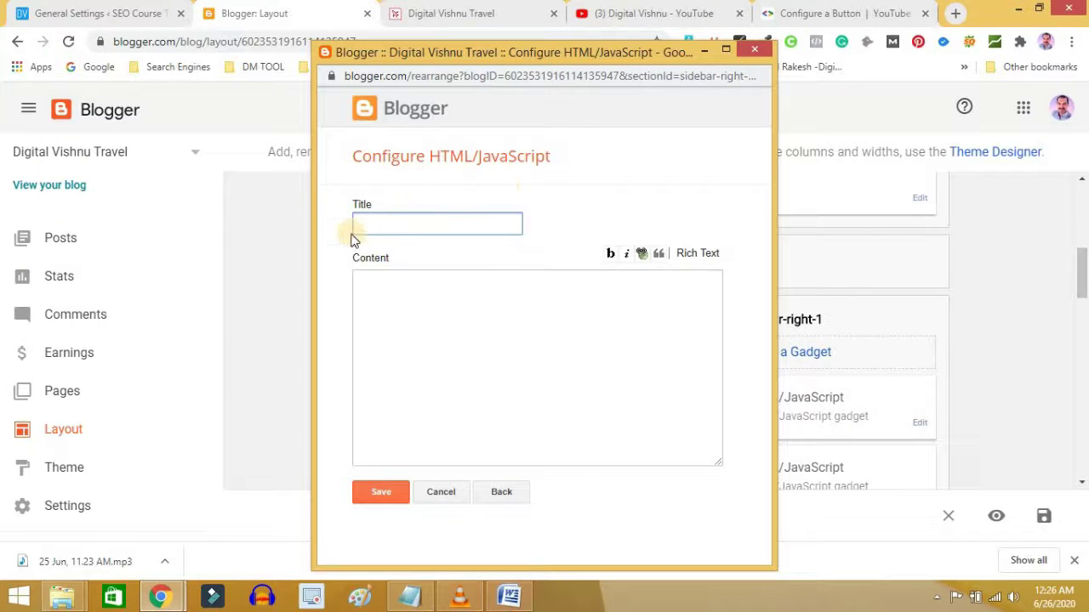
click(415, 307)
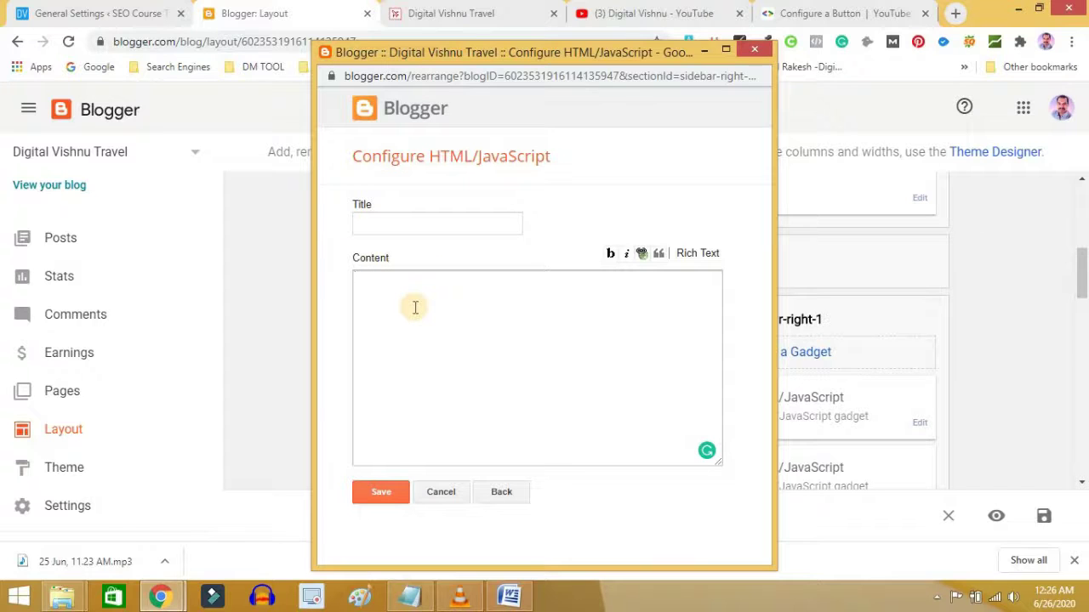
key(ctrl+v)
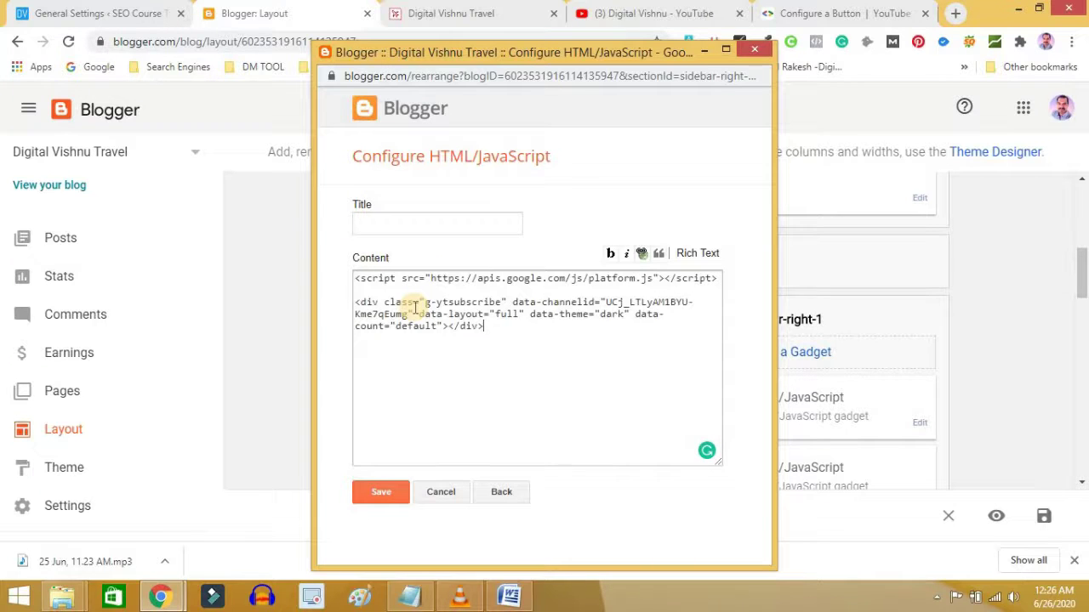
click(391, 496)
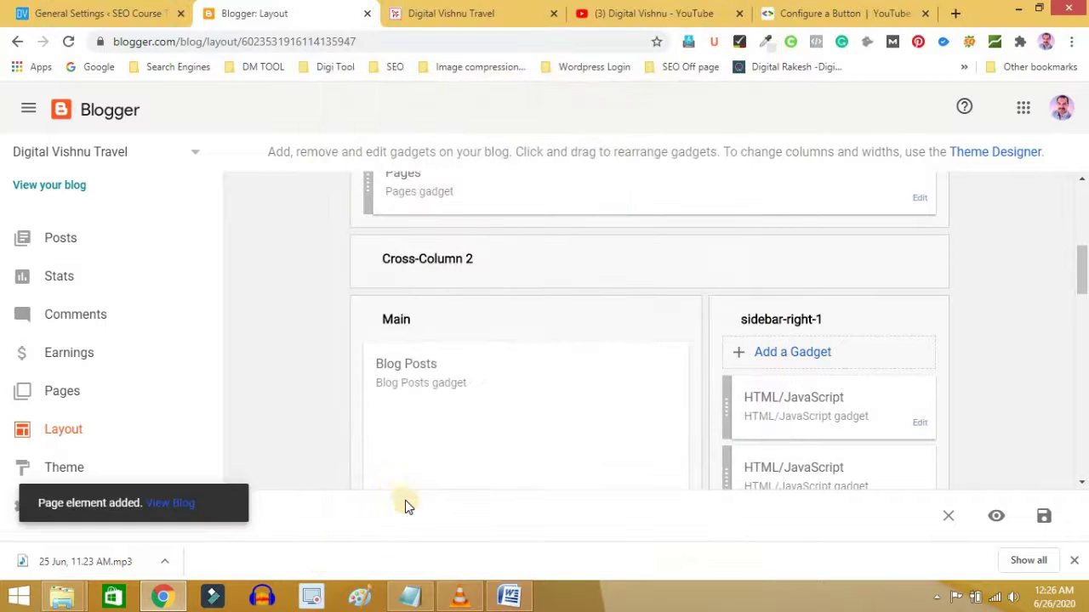
Reload the Digital Vishnu Travel blog and check the YouTube subscribe button in its sidebar
click(447, 15)
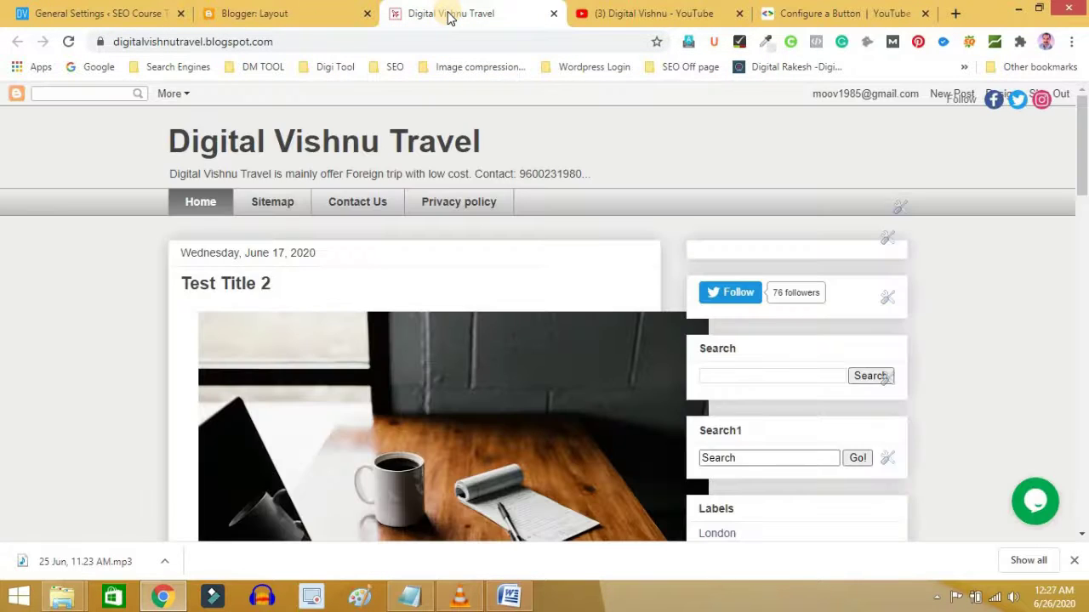
scroll(689, 196, down, 3)
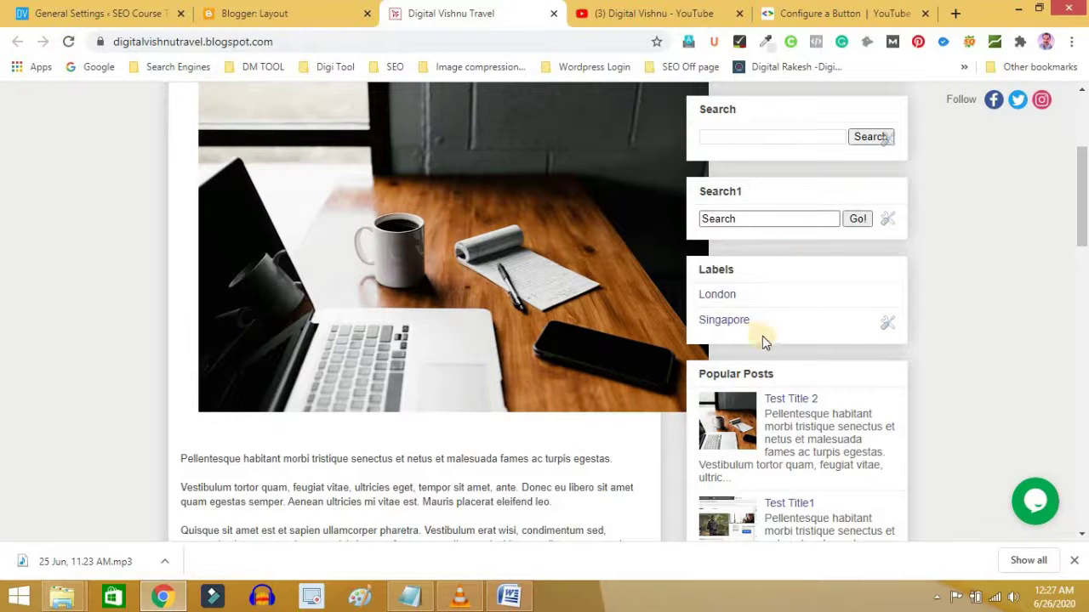
click(69, 44)
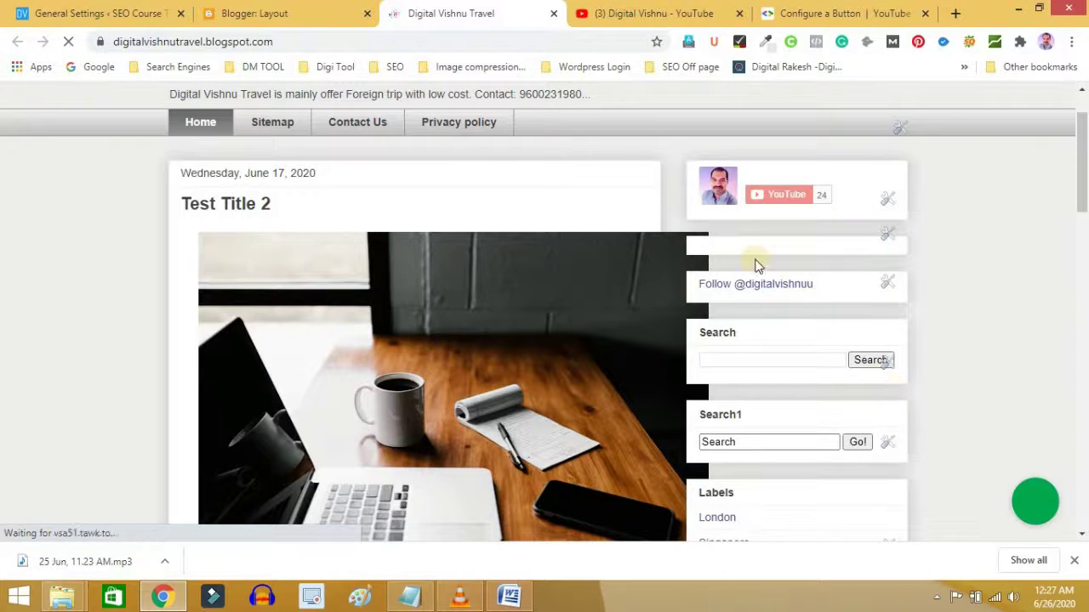
click(768, 197)
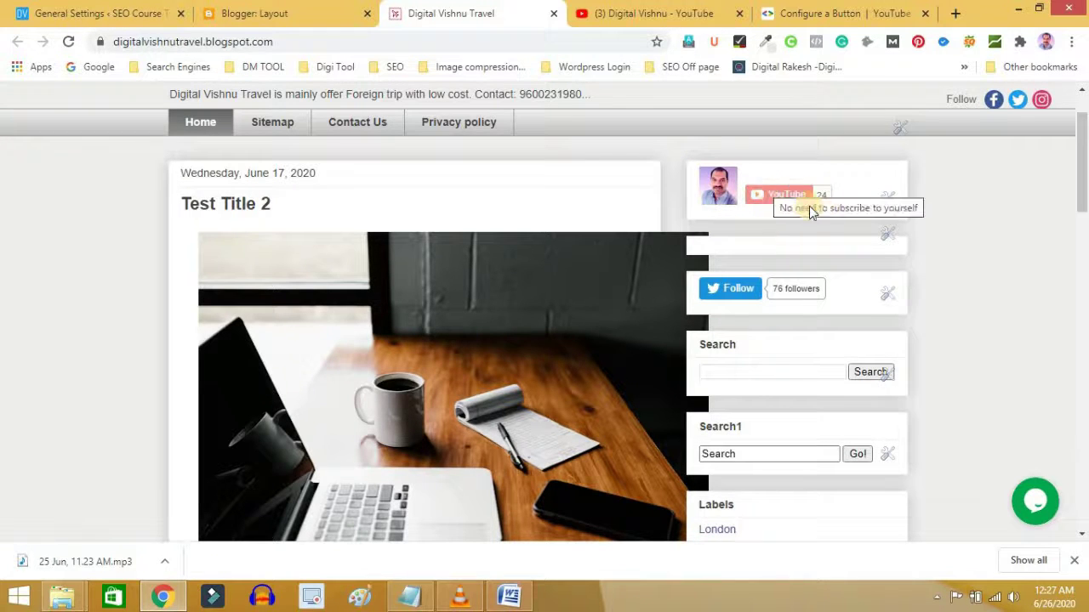